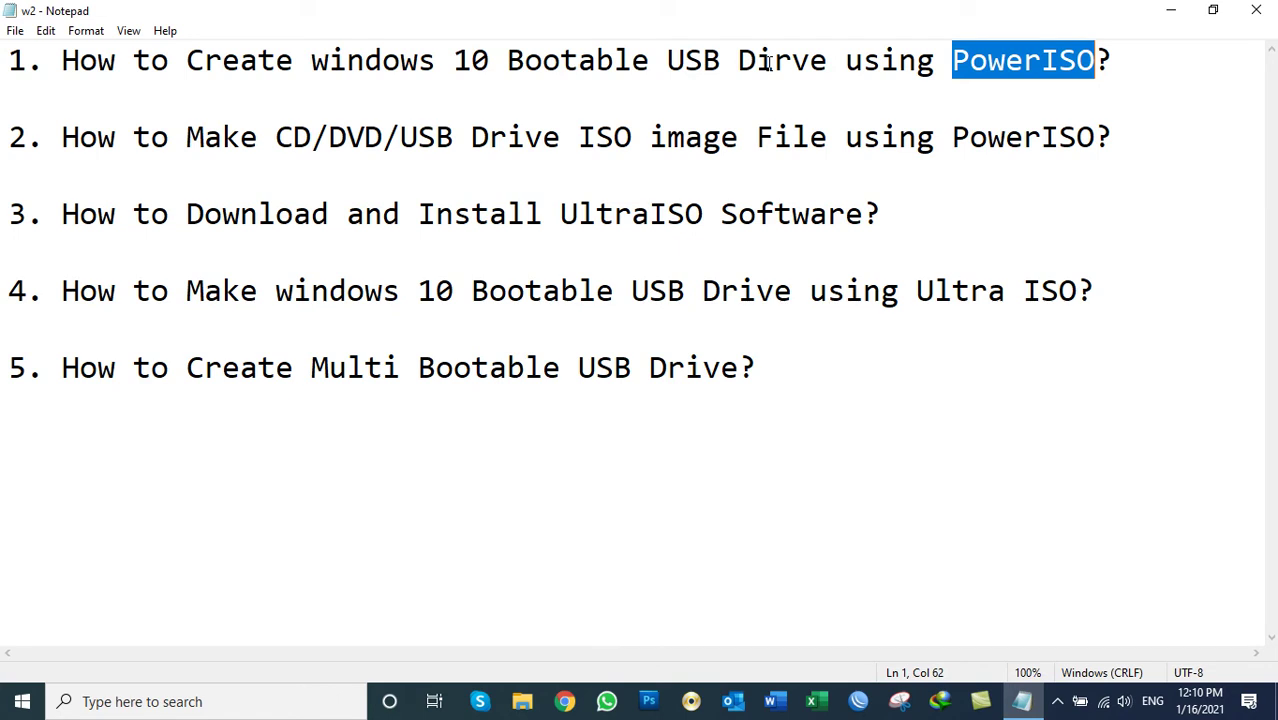
pyautogui.click(952, 60)
pyautogui.moveTo(952, 60); pyautogui.dragTo(1094, 56)
pyautogui.moveTo(1096, 60); pyautogui.dragTo(955, 72)
pyautogui.moveTo(456, 60); pyautogui.dragTo(650, 56)
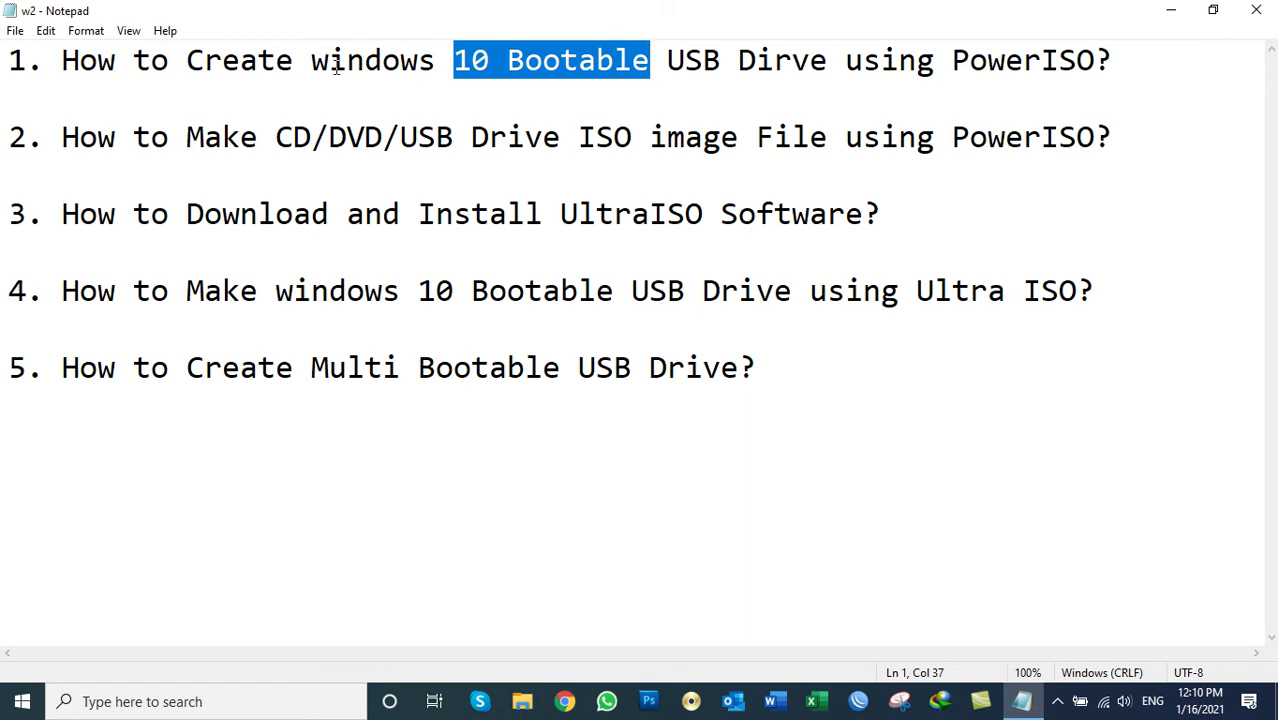
pyautogui.moveTo(311, 60)
pyautogui.mouseDown()
pyautogui.moveTo(490, 62)
pyautogui.moveTo(313, 62)
pyautogui.mouseUp()
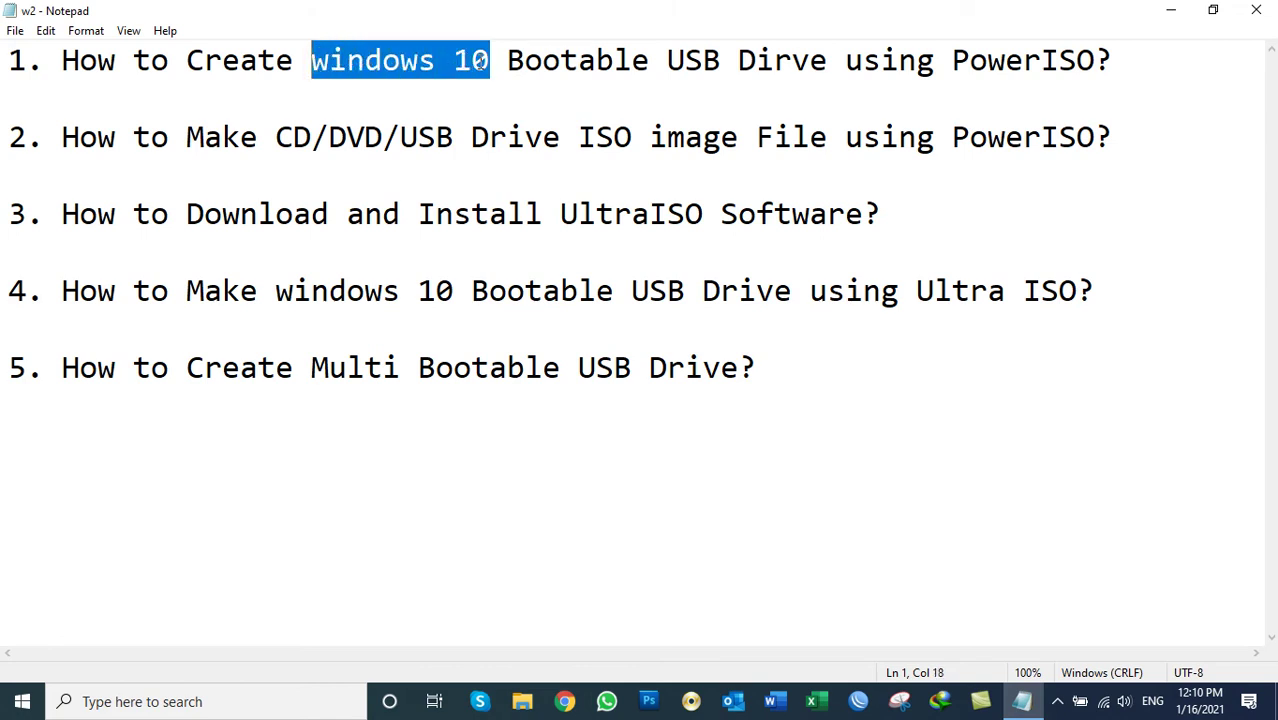
pyautogui.moveTo(489, 62); pyautogui.dragTo(312, 62)
pyautogui.moveTo(312, 62); pyautogui.dragTo(486, 72)
# - Minimize the notes and switch to PowerISO
pyautogui.click(1170, 10)
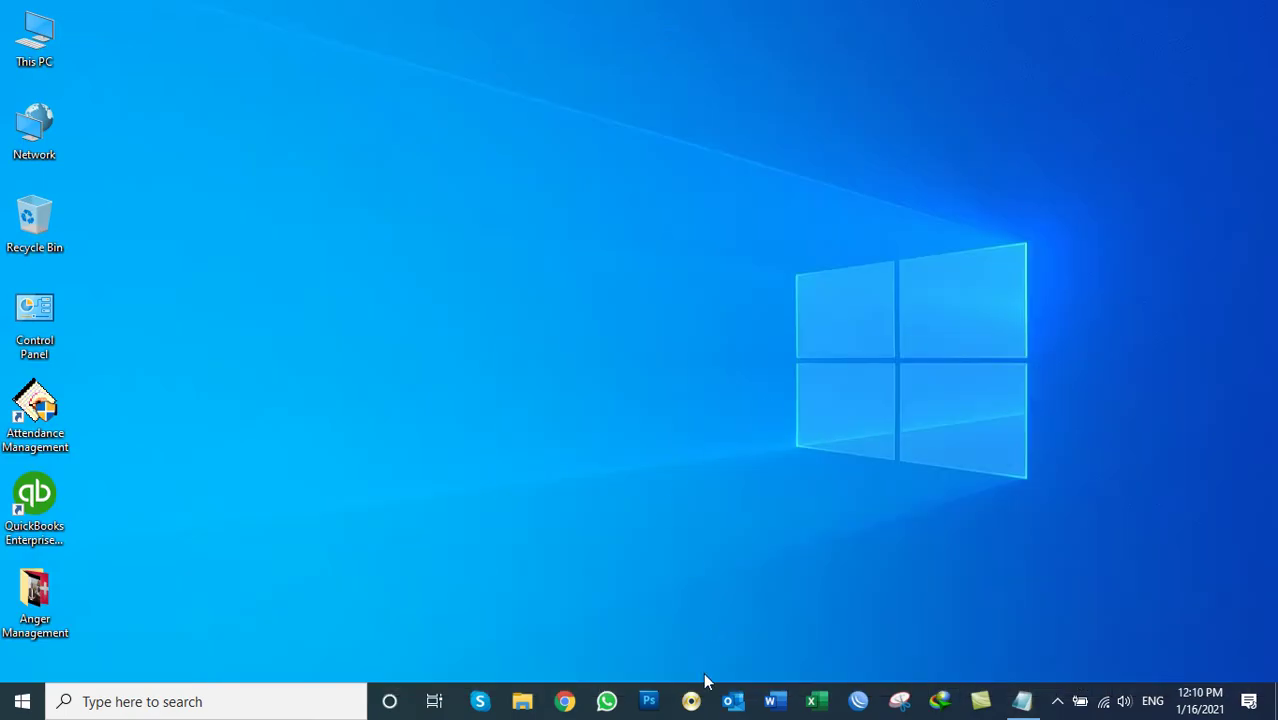
pyautogui.click(691, 701)
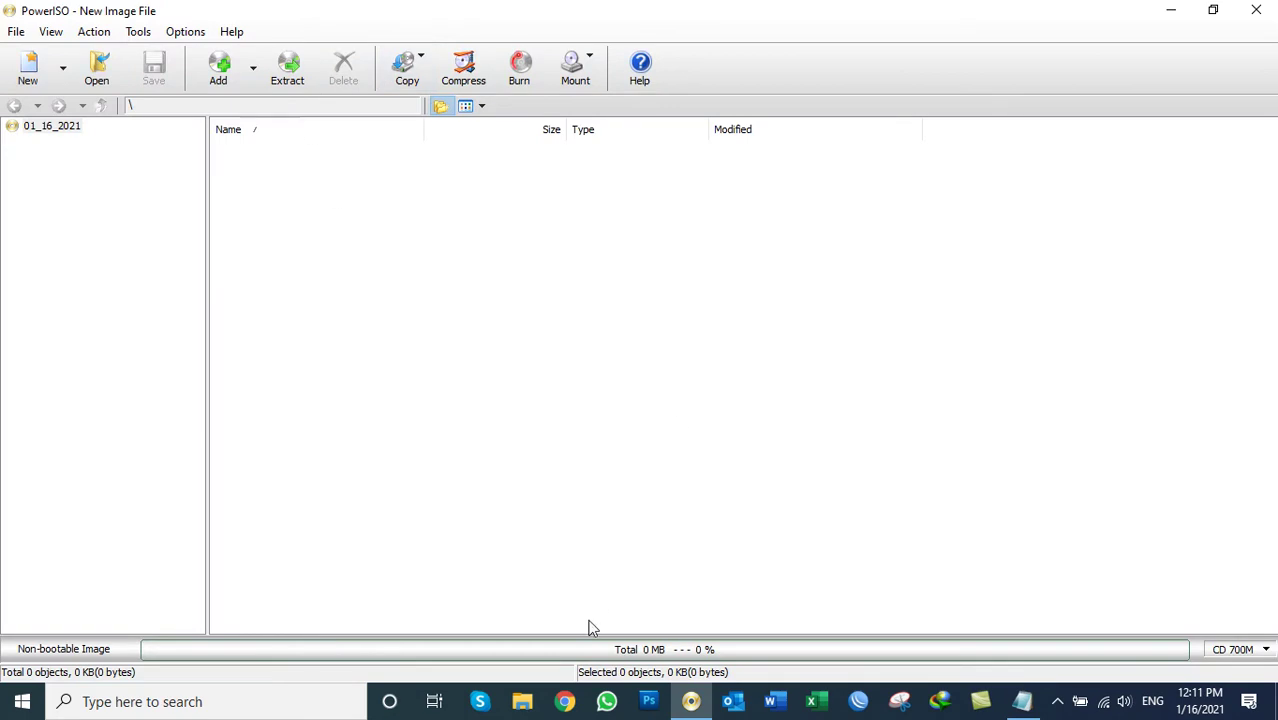
# - Switch to File Explorer and check the USB drive G: among the drives of This PC
pyautogui.click(524, 701)
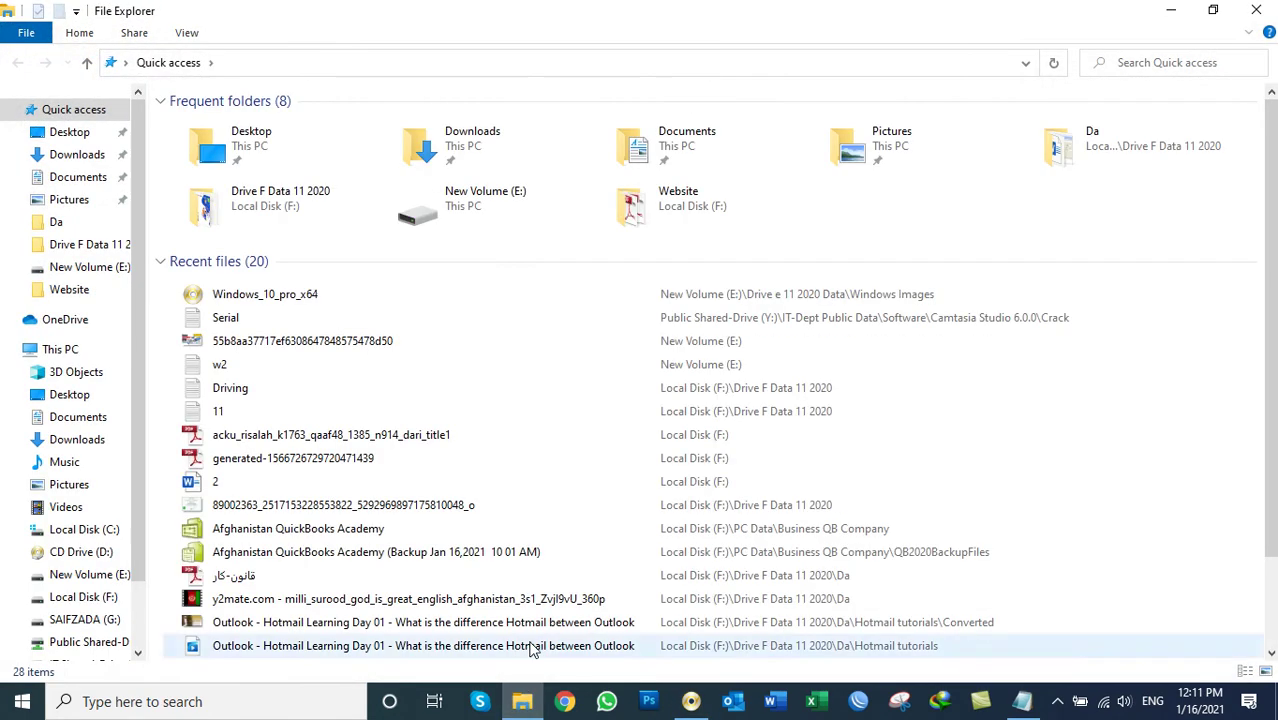
pyautogui.click(76, 357)
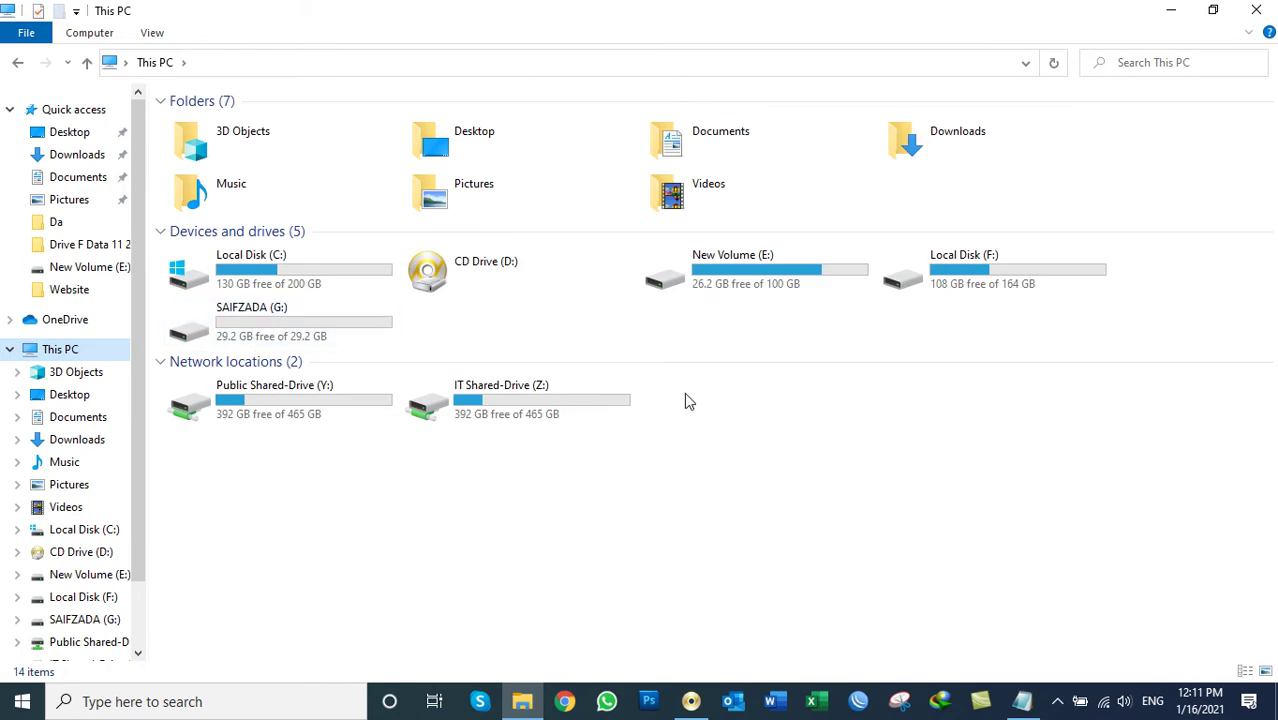
pyautogui.click(311, 328)
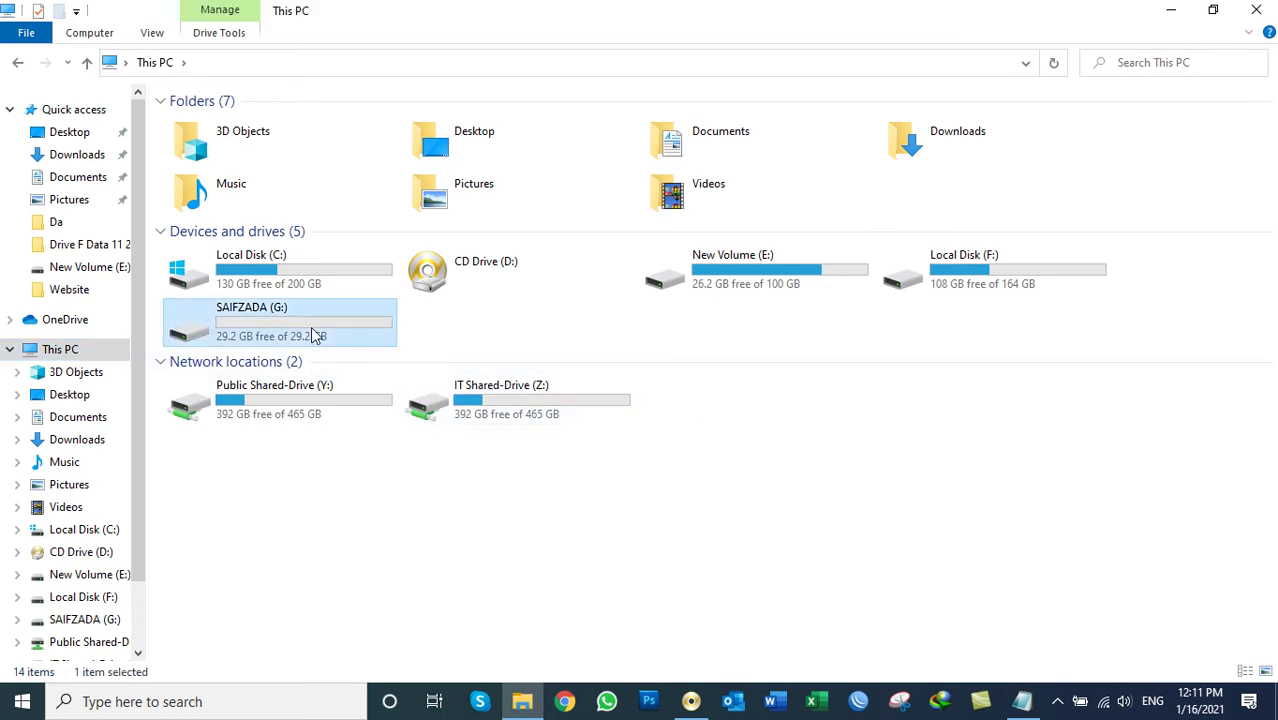
# - Look through the Windows ISO files in Drive e 11 2020 Data\Windows Images on drive E:, then close File Explorer
pyautogui.doubleClick(690, 279)
pyautogui.doubleClick(199, 178)
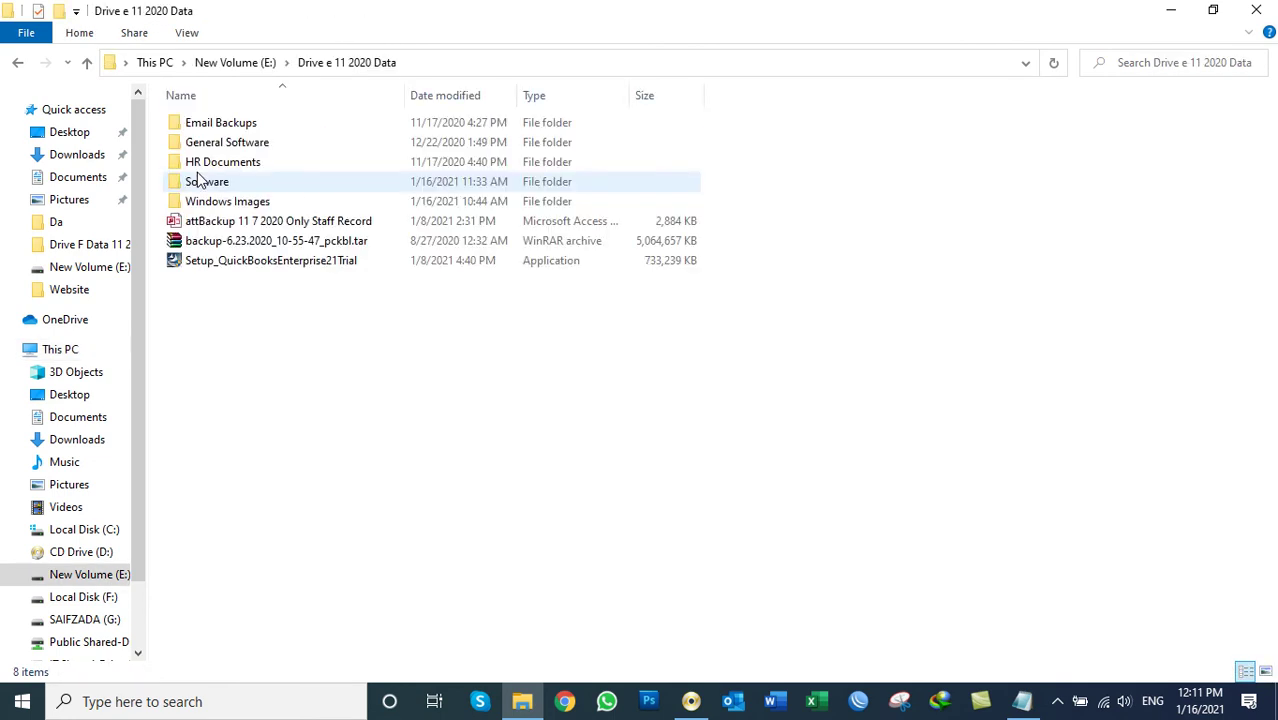
pyautogui.doubleClick(218, 201)
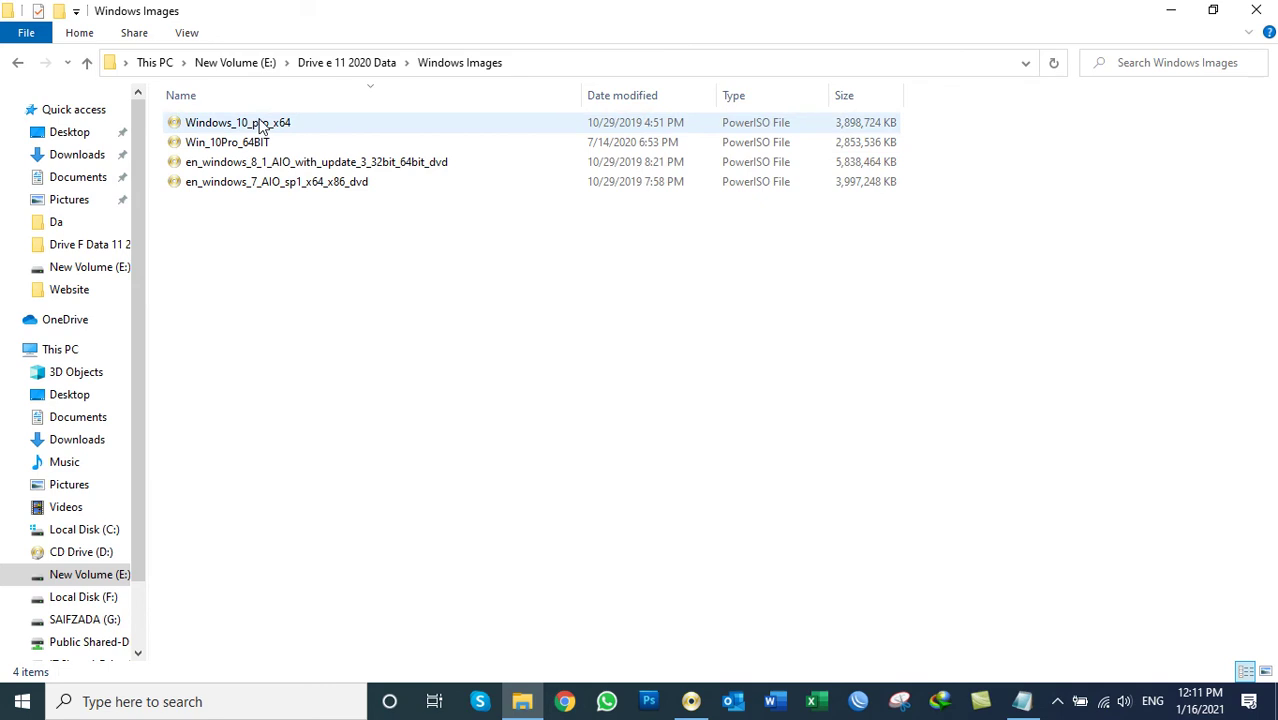
pyautogui.moveTo(293, 244); pyautogui.dragTo(200, 120)
pyautogui.click(240, 143)
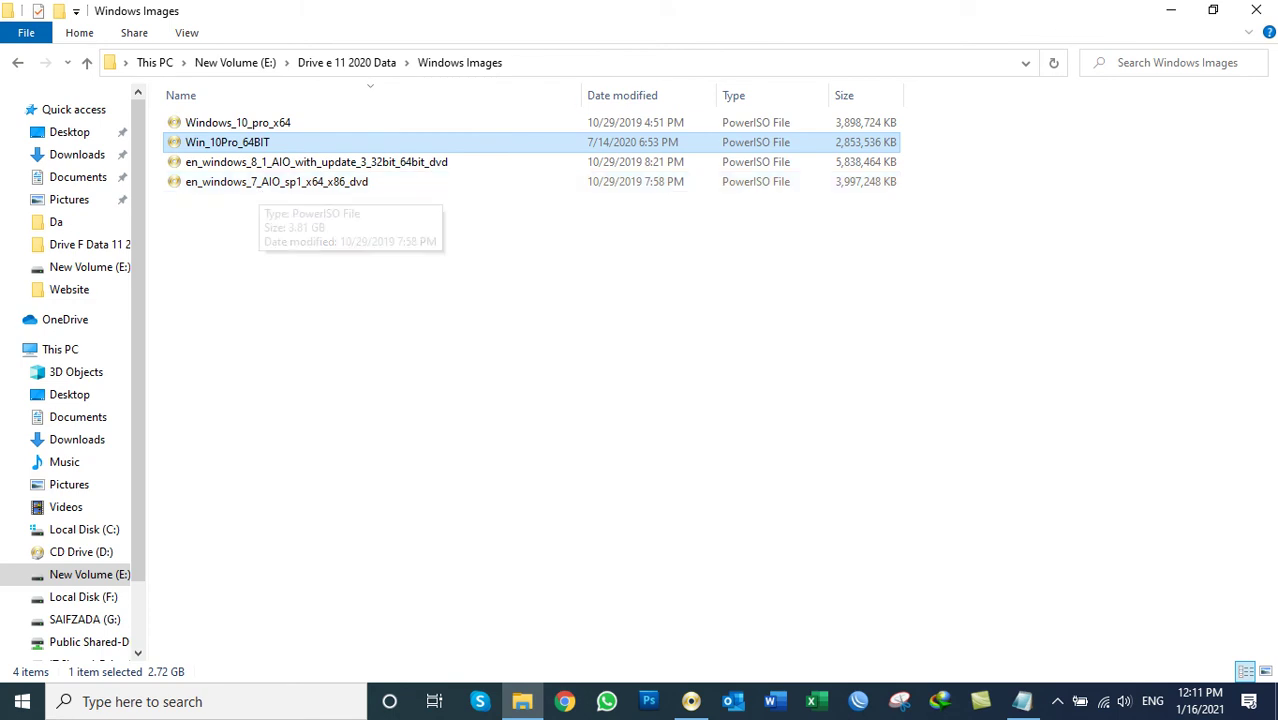
pyautogui.click(1256, 10)
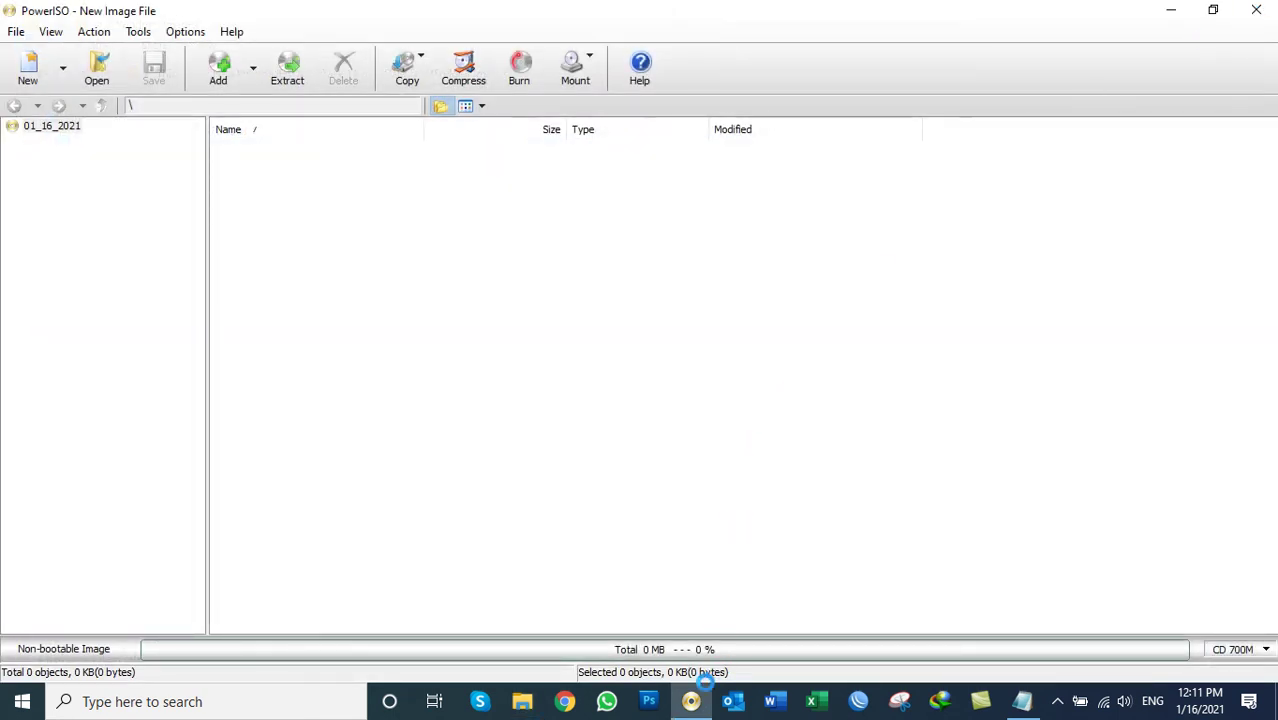
# - Start PowerISO's Create bootable USB drive tool with administrator rights and move its dialog aside
pyautogui.click(690, 703)
pyautogui.click(690, 703)
pyautogui.click(139, 32)
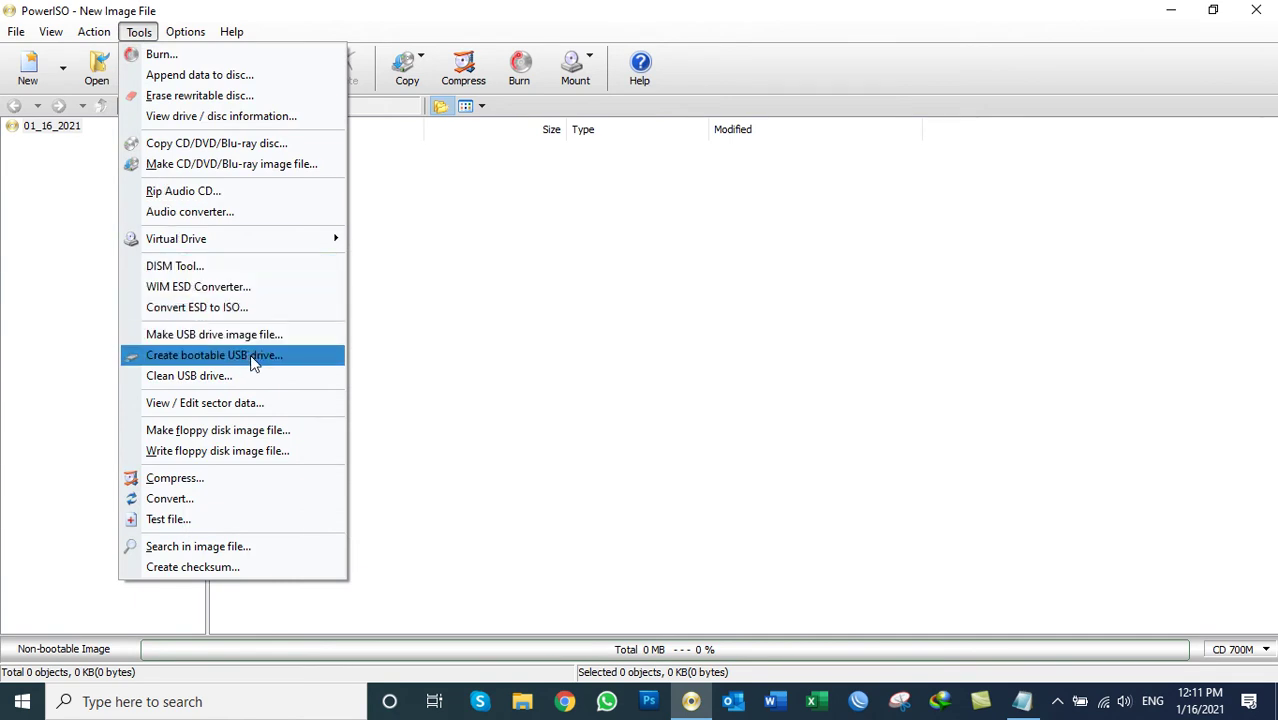
pyautogui.click(252, 358)
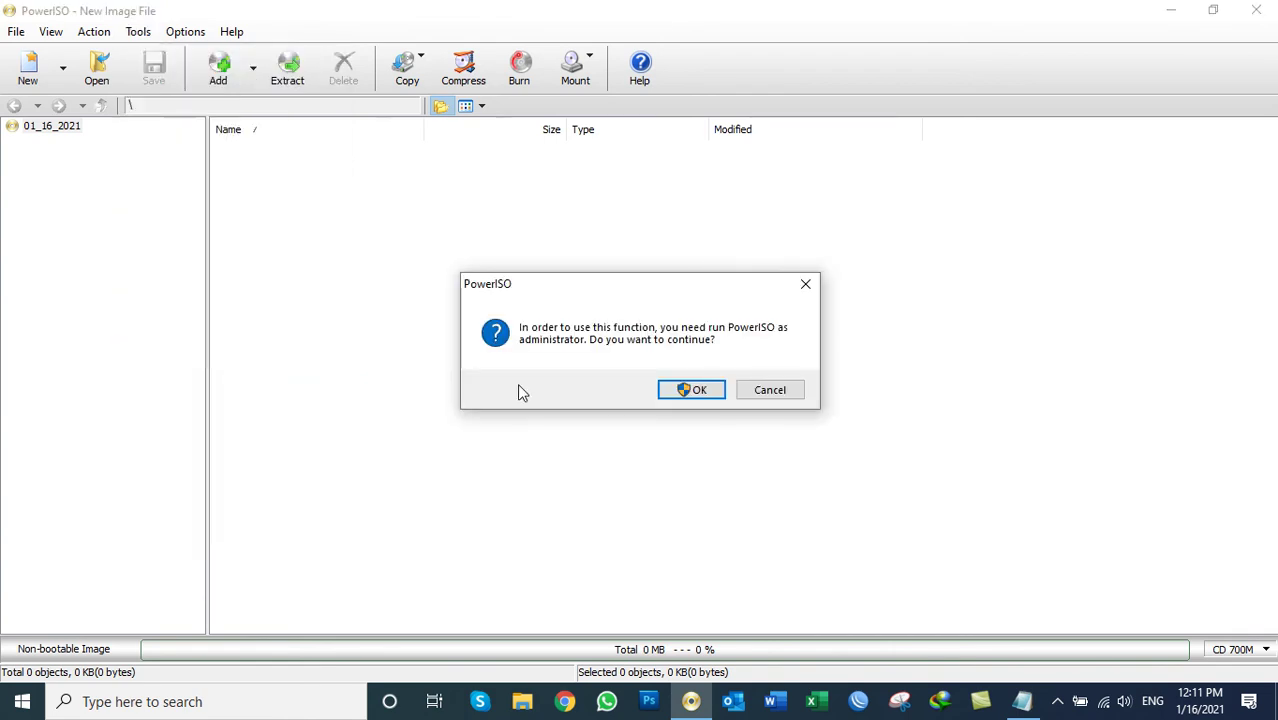
pyautogui.click(681, 391)
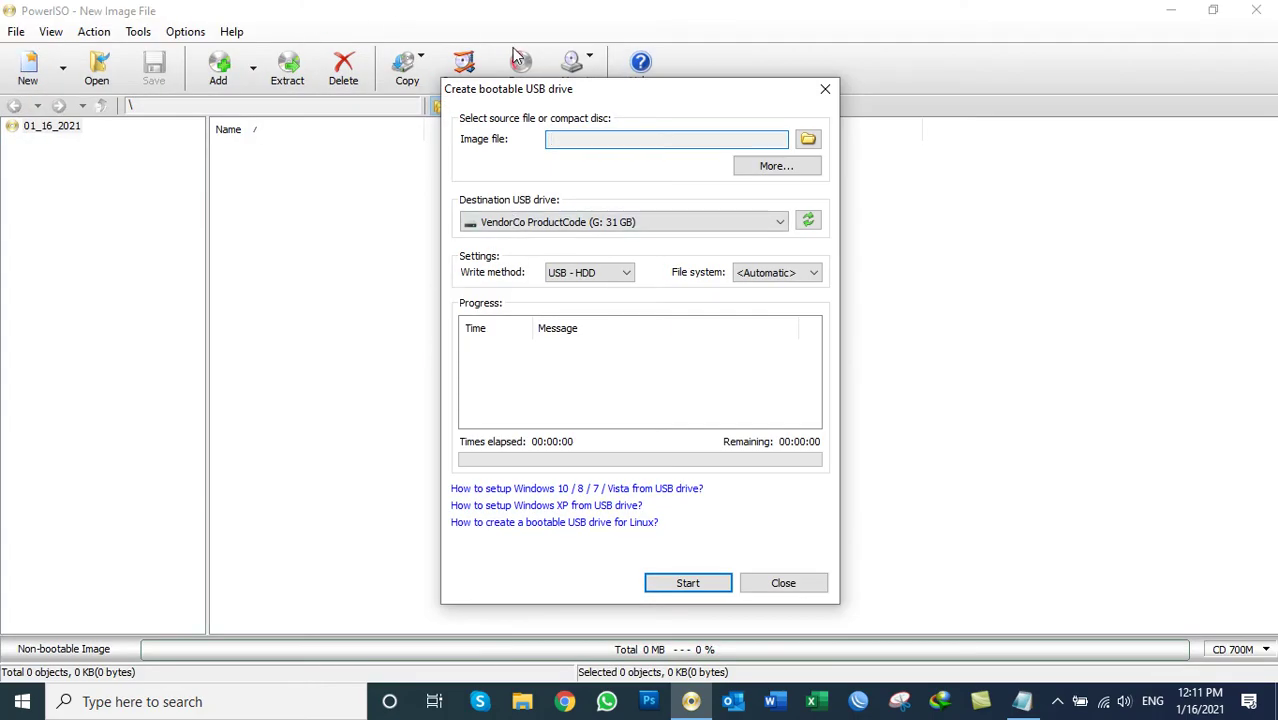
pyautogui.moveTo(519, 92); pyautogui.dragTo(828, 60)
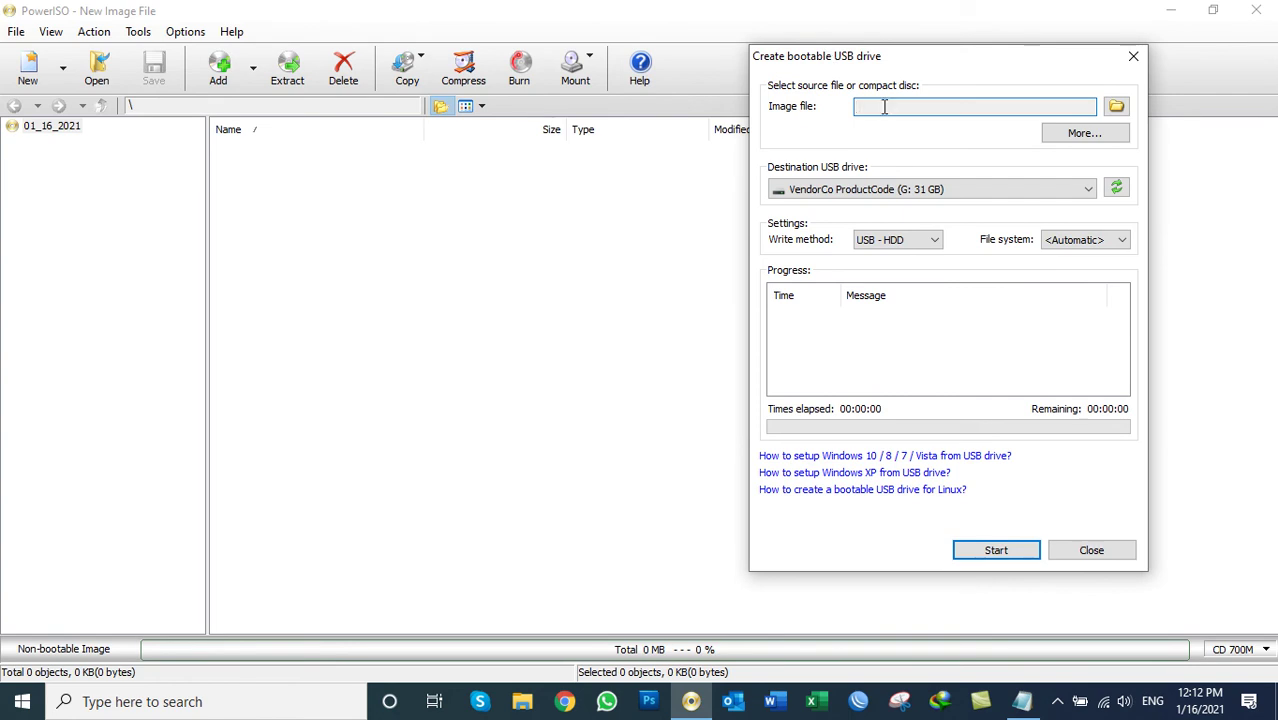
# - Load the Win_10Pro_64BIT ISO from the Windows Images folder as the source image file
pyautogui.click(1117, 107)
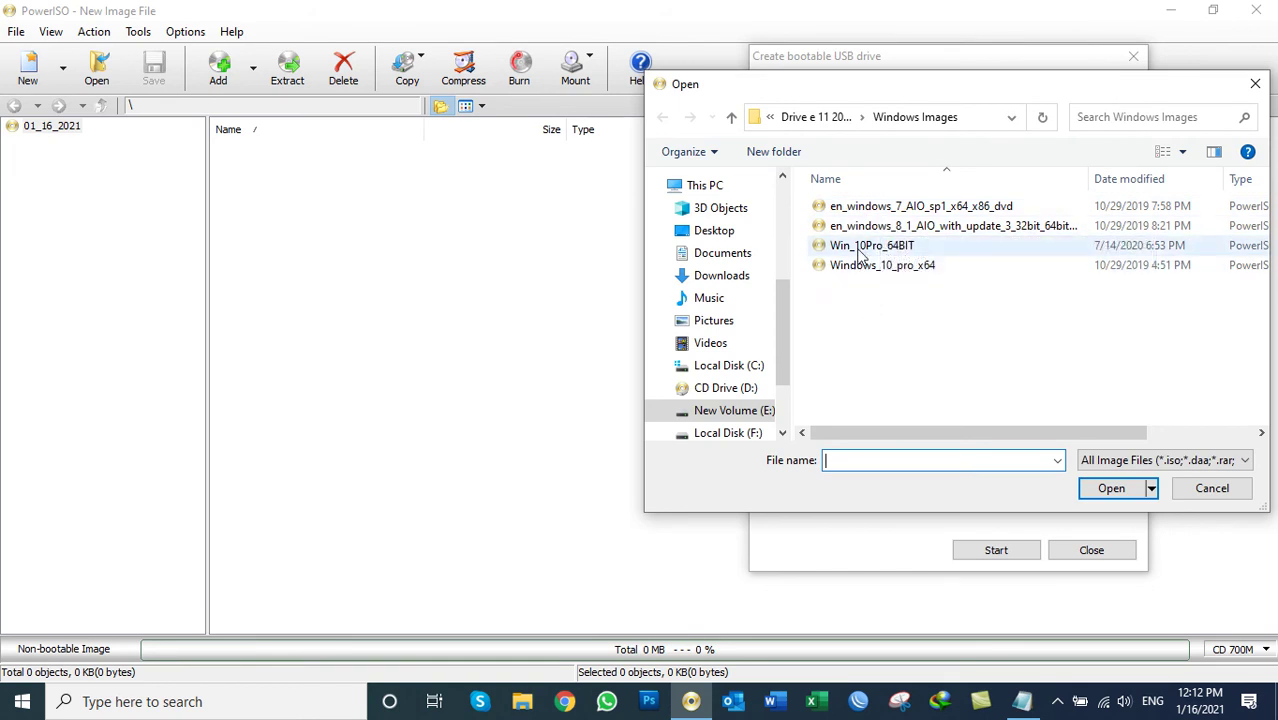
pyautogui.click(860, 250)
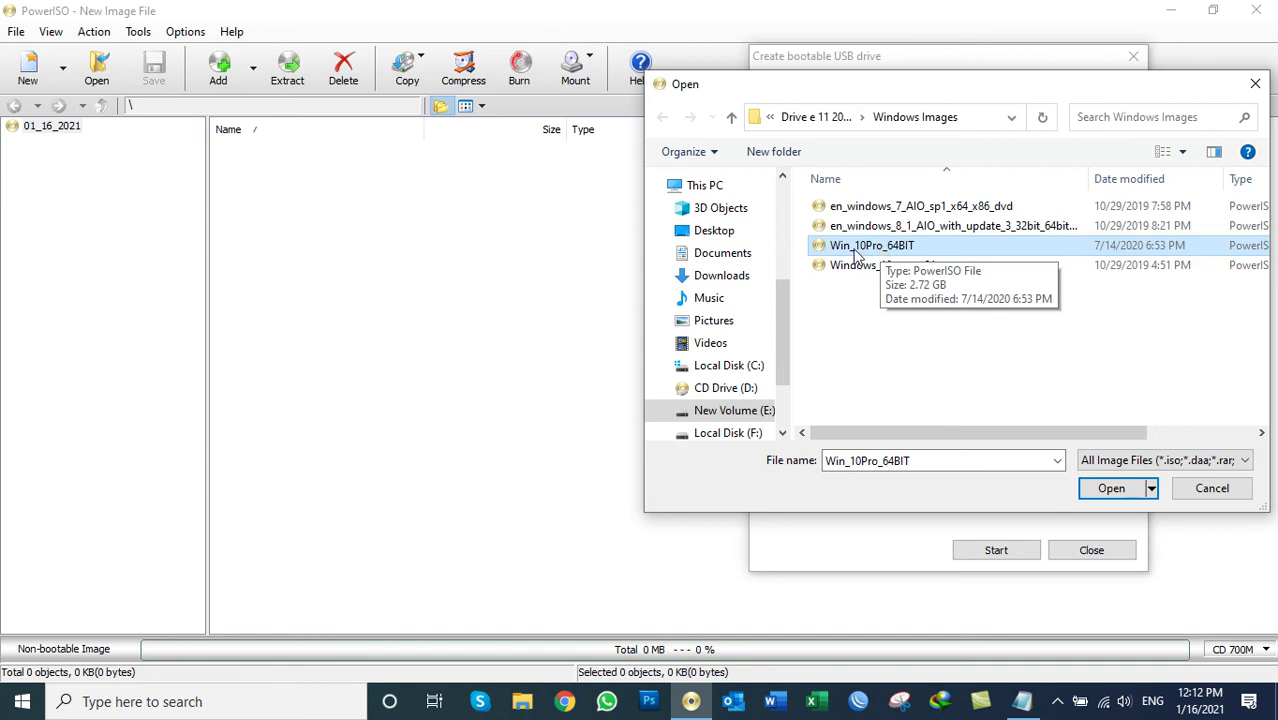
pyautogui.click(1103, 492)
# - Keep VendorCo ProductCode (G: 31 GB) as the destination USB drive
pyautogui.click(1014, 189)
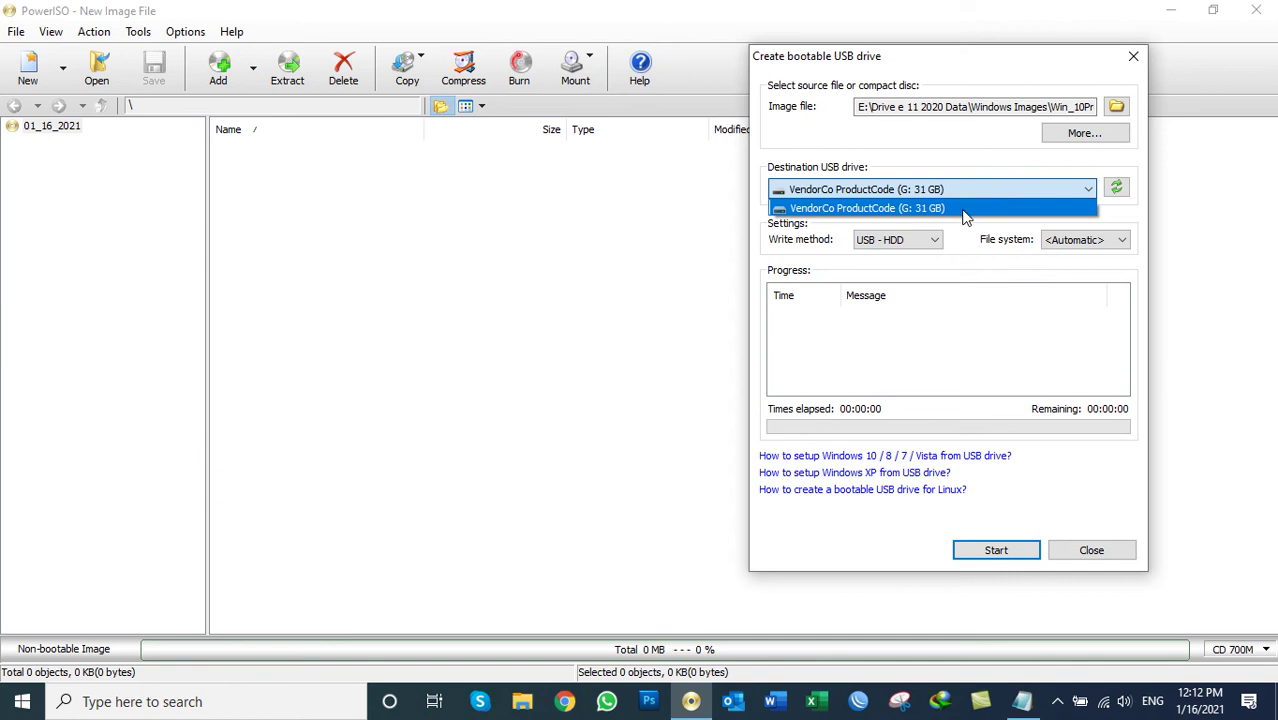
pyautogui.click(952, 167)
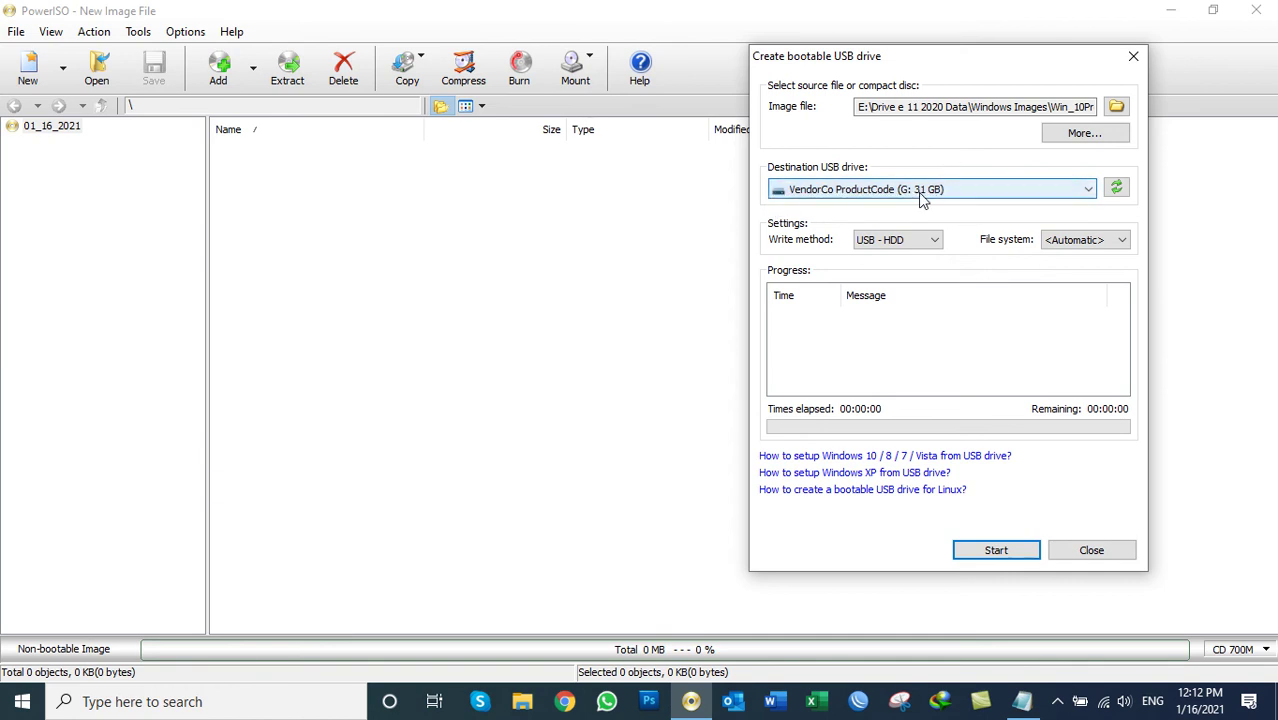
pyautogui.click(922, 197)
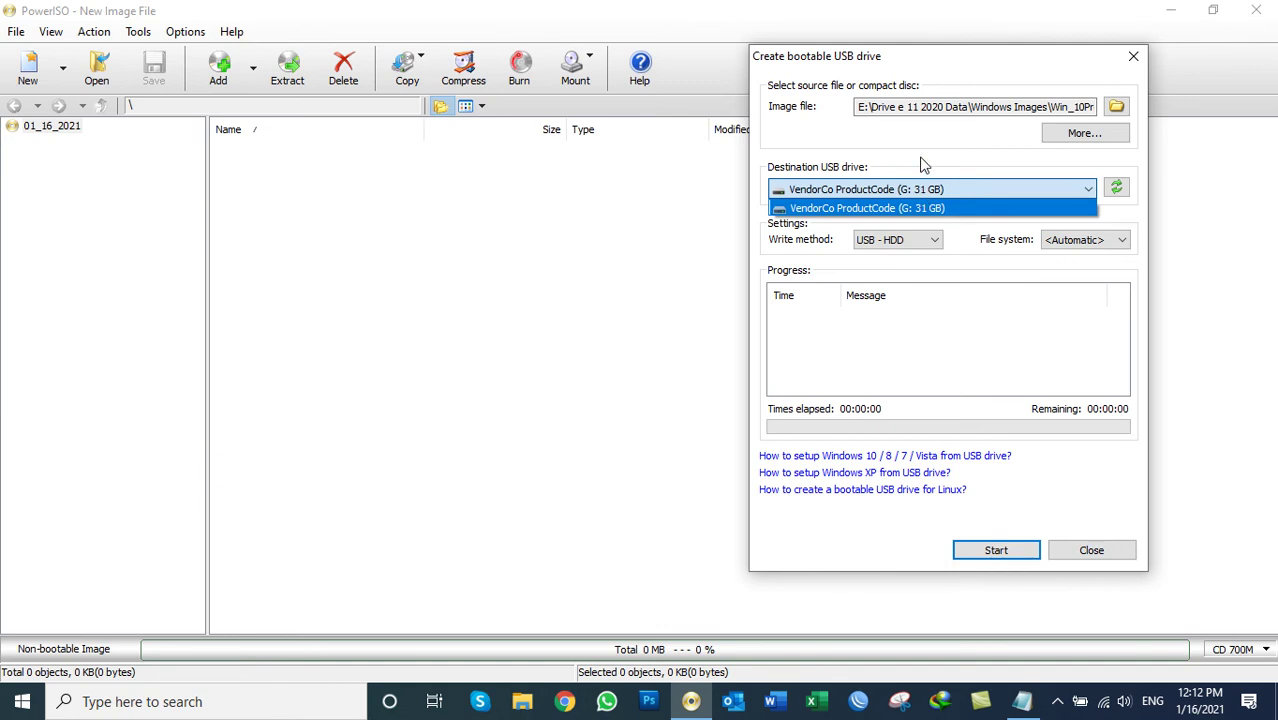
pyautogui.click(904, 189)
pyautogui.click(904, 189)
pyautogui.click(906, 189)
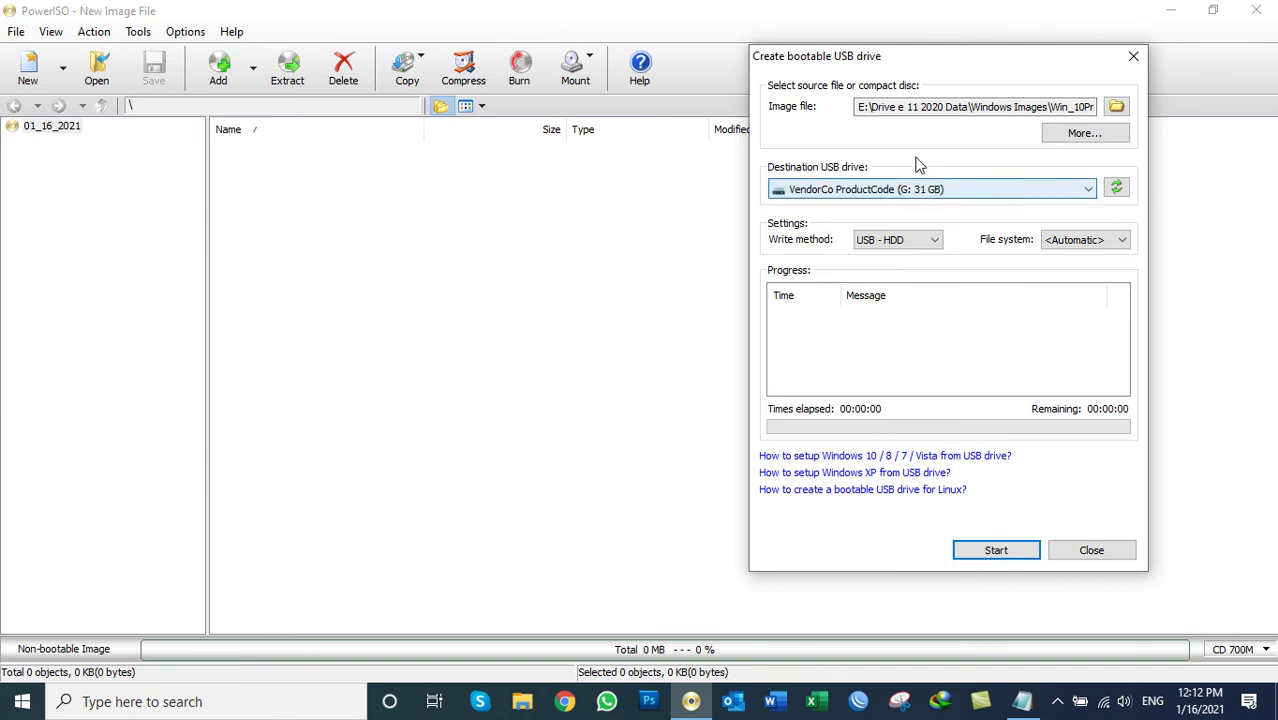
# - Start writing the image to the USB drive and agree to overwrite all data on it
pyautogui.click(993, 553)
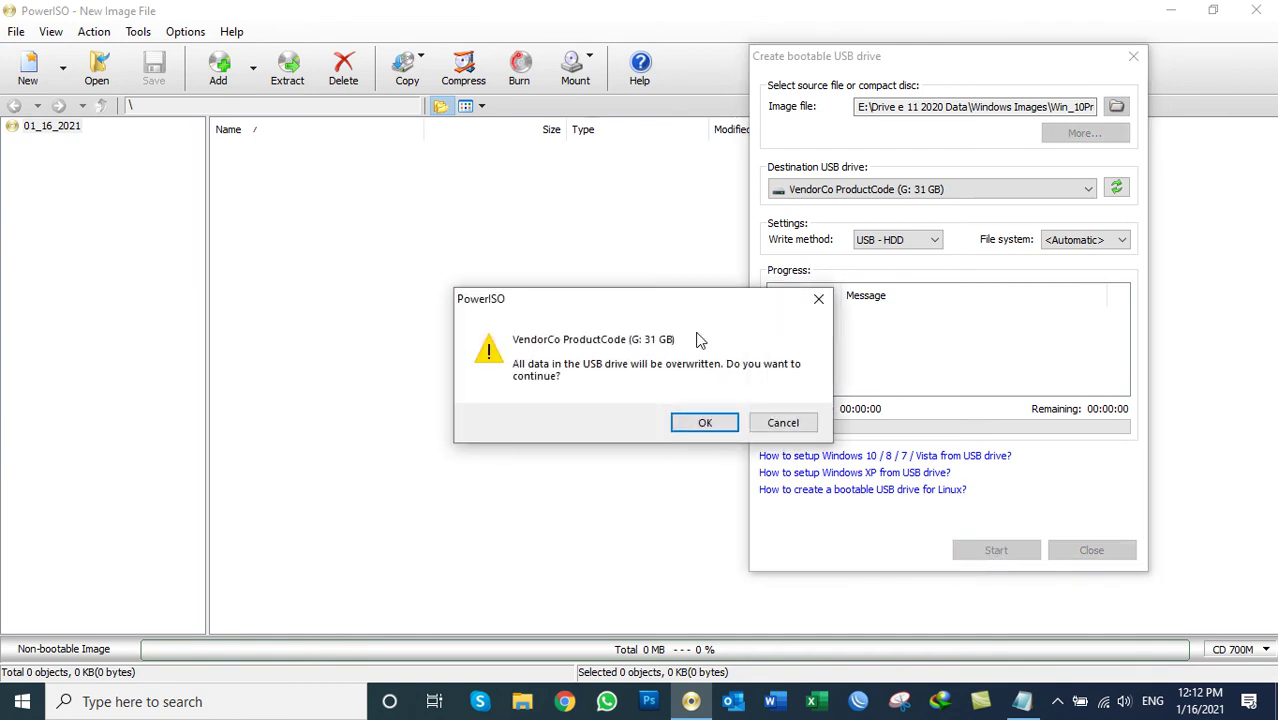
pyautogui.moveTo(630, 296); pyautogui.dragTo(539, 229)
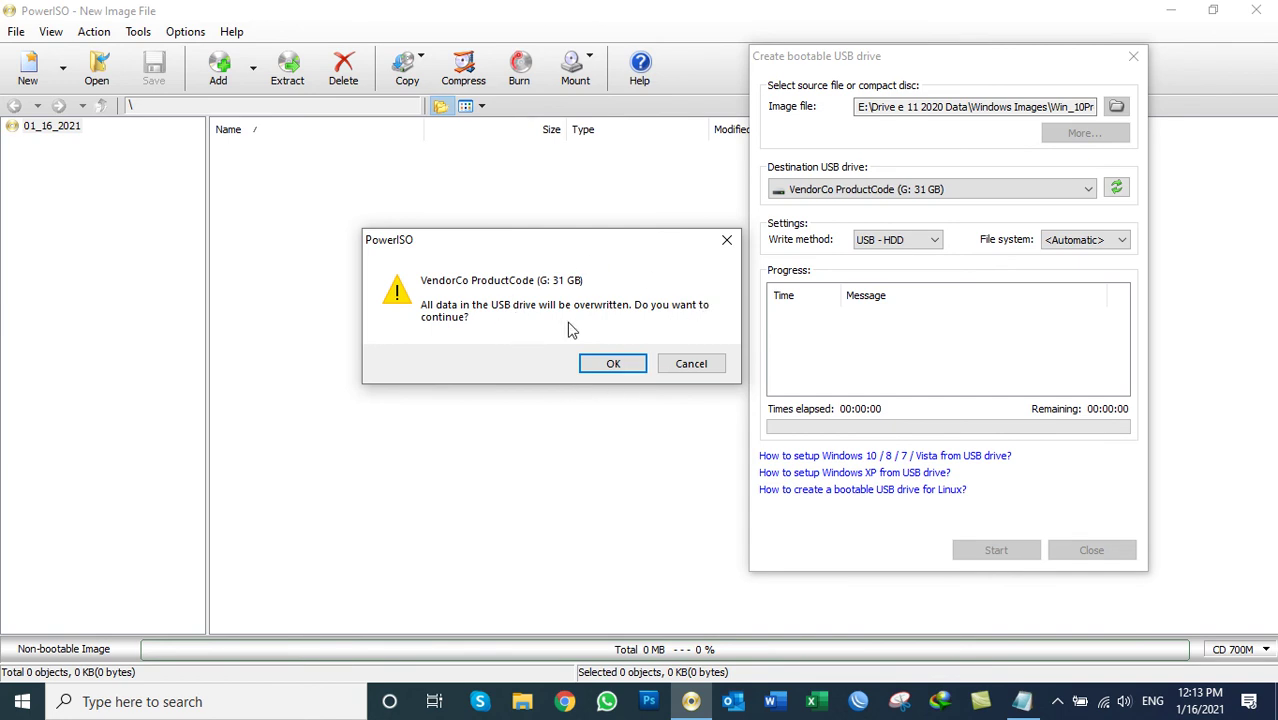
pyautogui.click(613, 364)
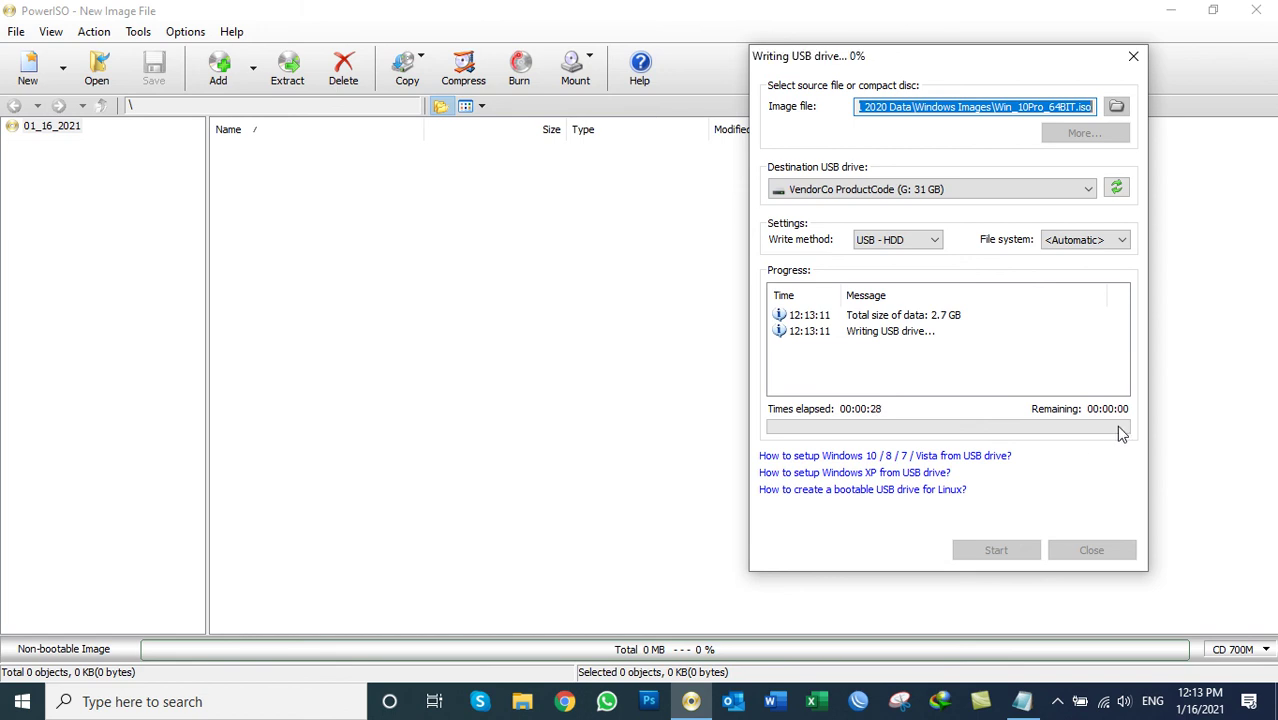
pyautogui.click(1057, 701)
pyautogui.click(1039, 665)
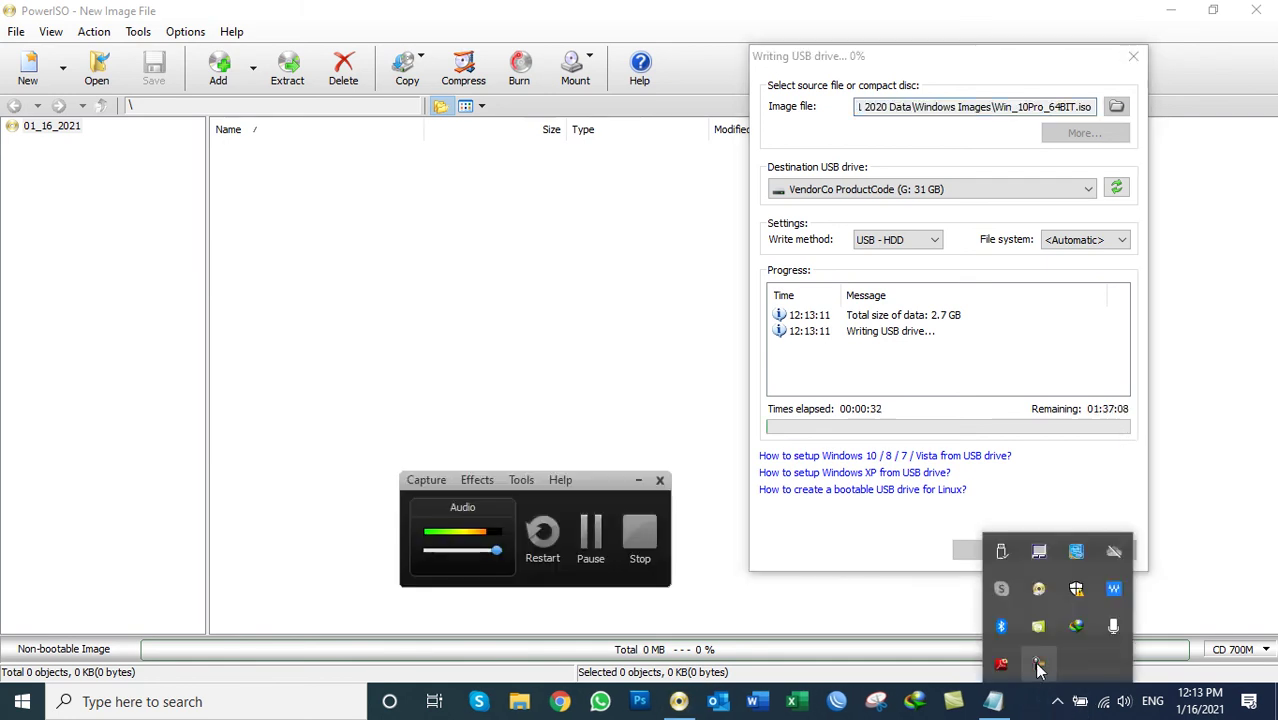
pyautogui.click(591, 537)
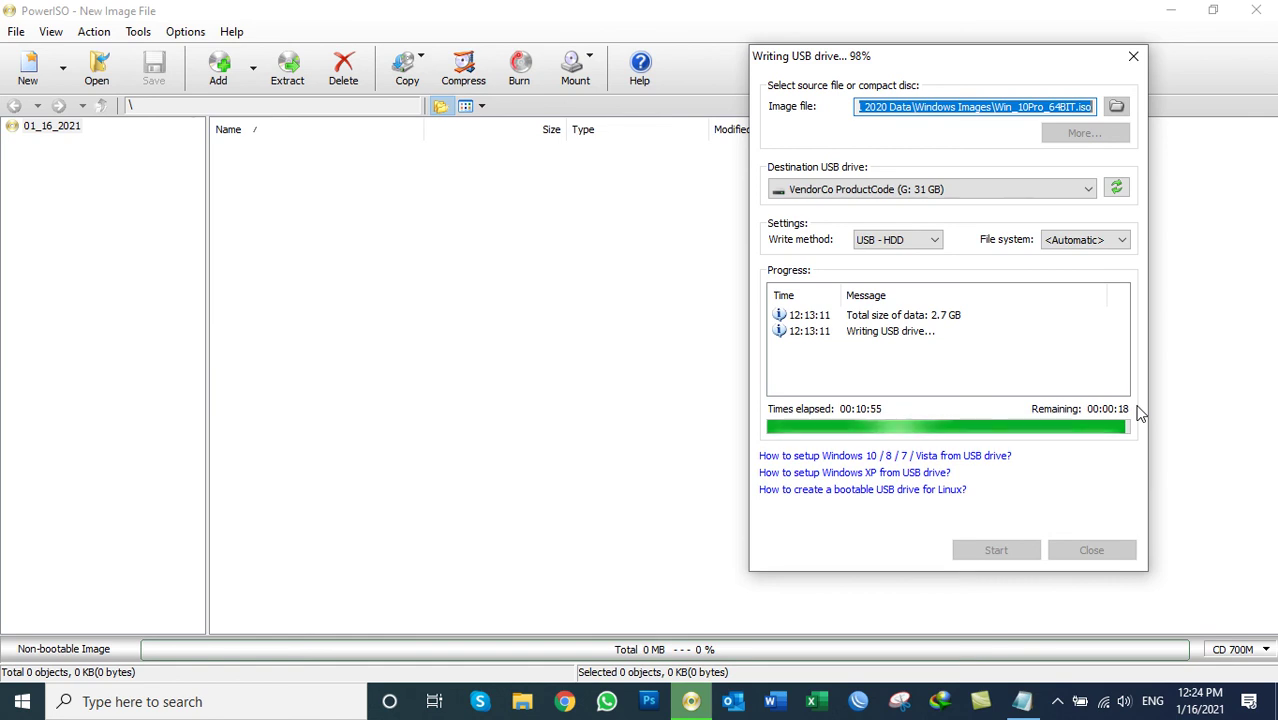
pyautogui.click(1057, 701)
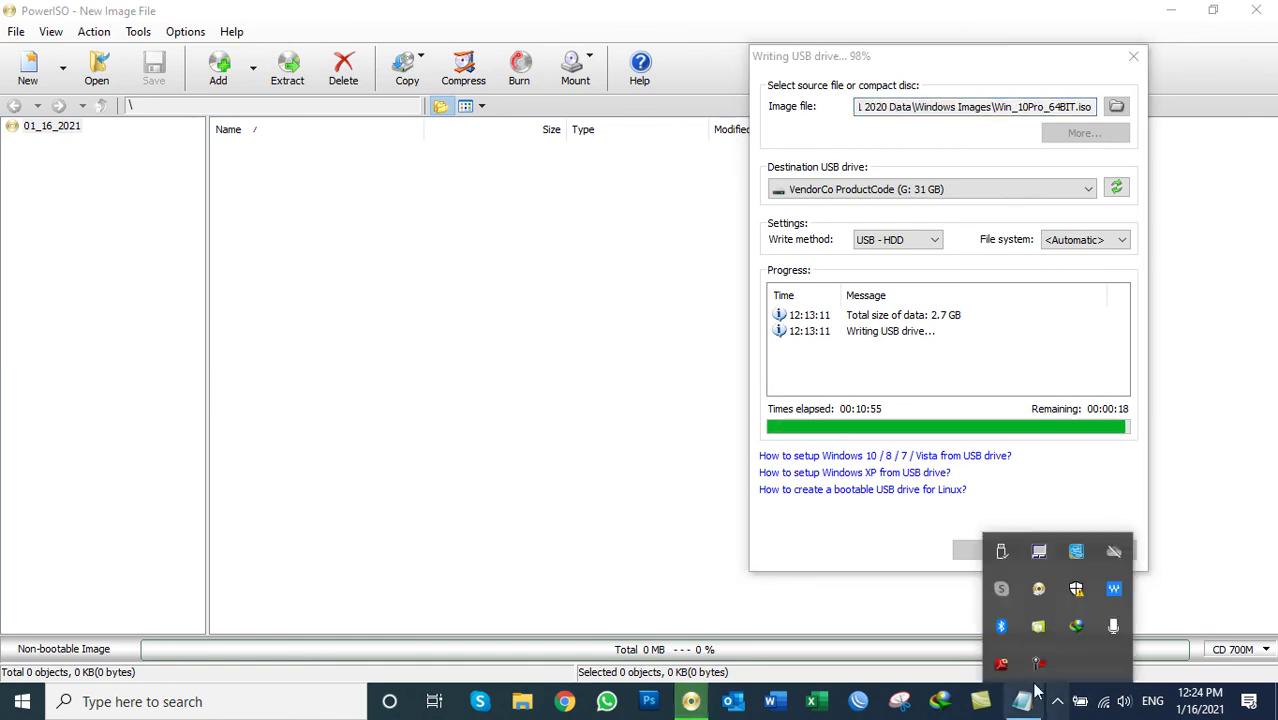
pyautogui.click(1040, 665)
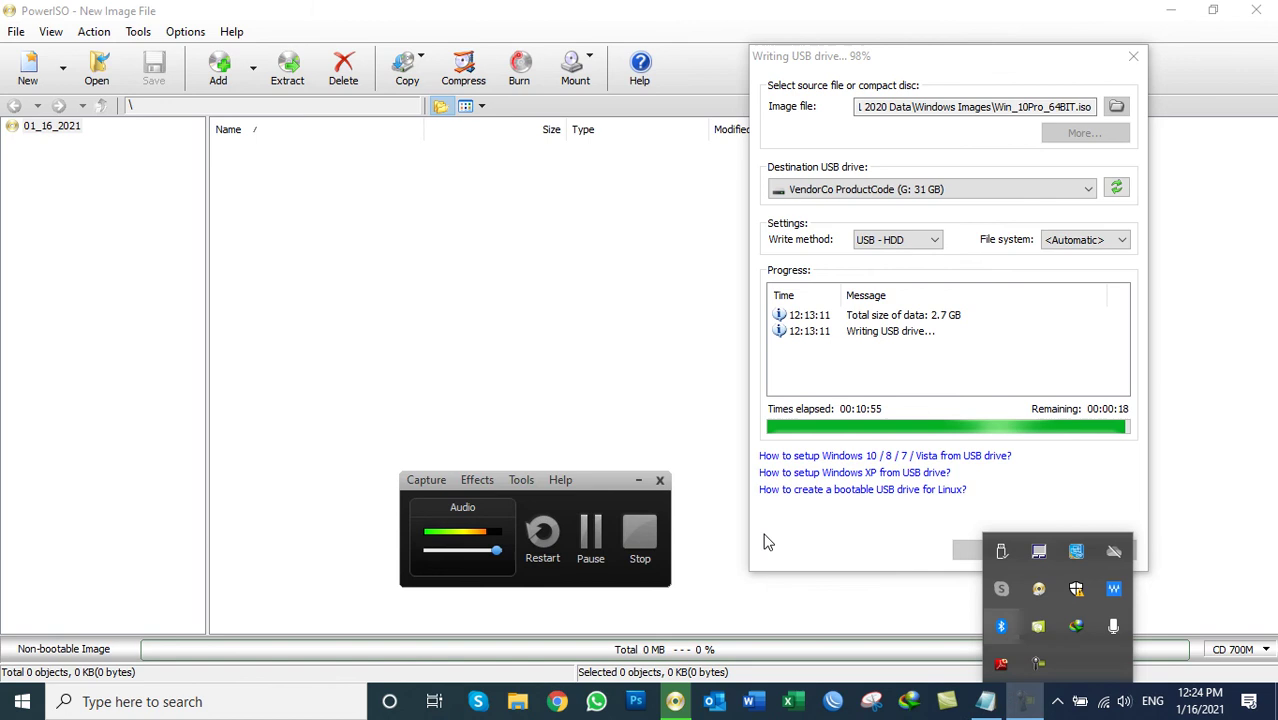
pyautogui.click(590, 533)
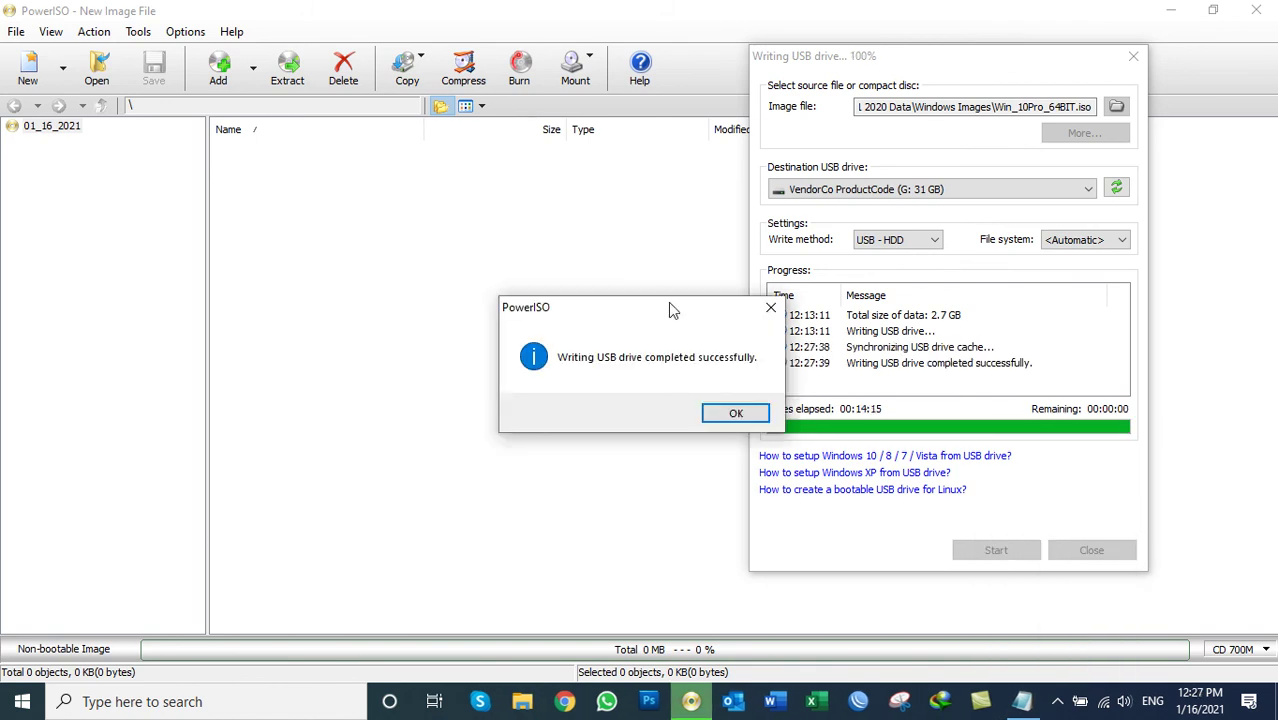
# - Dismiss the completion message, then close the bootable USB drive dialog and PowerISO
pyautogui.moveTo(670, 310); pyautogui.dragTo(648, 291)
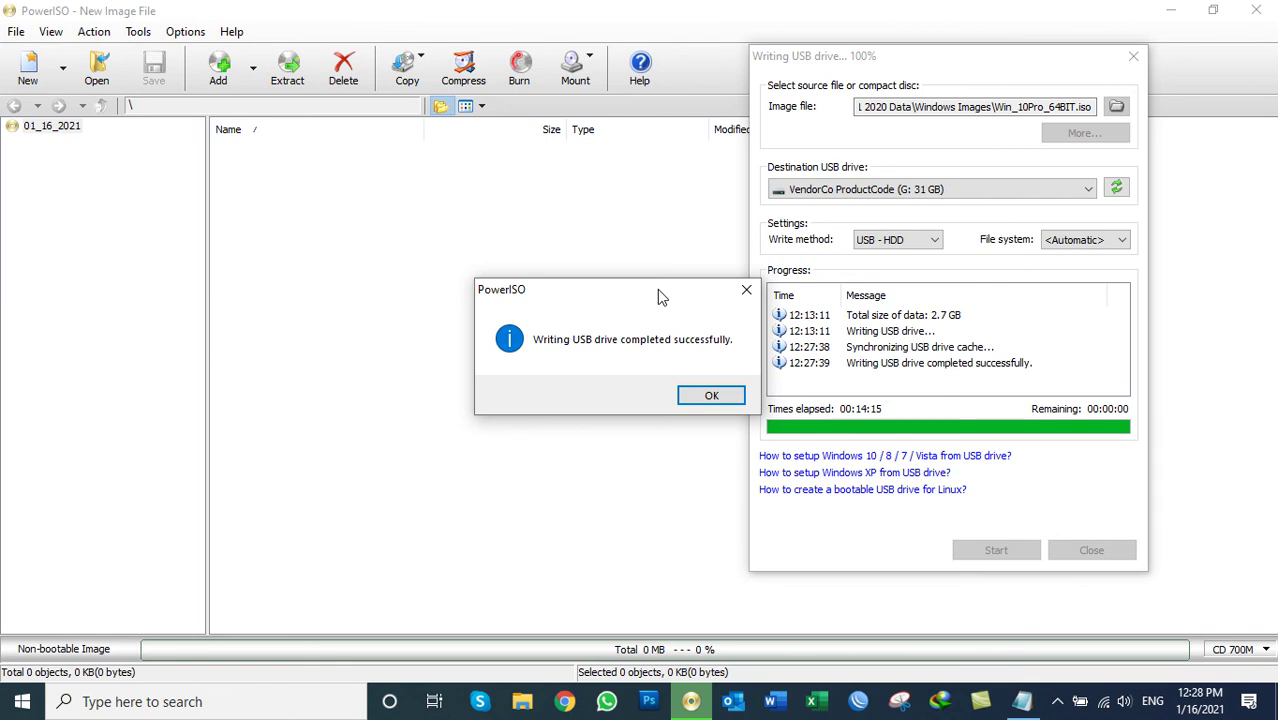
pyautogui.click(710, 396)
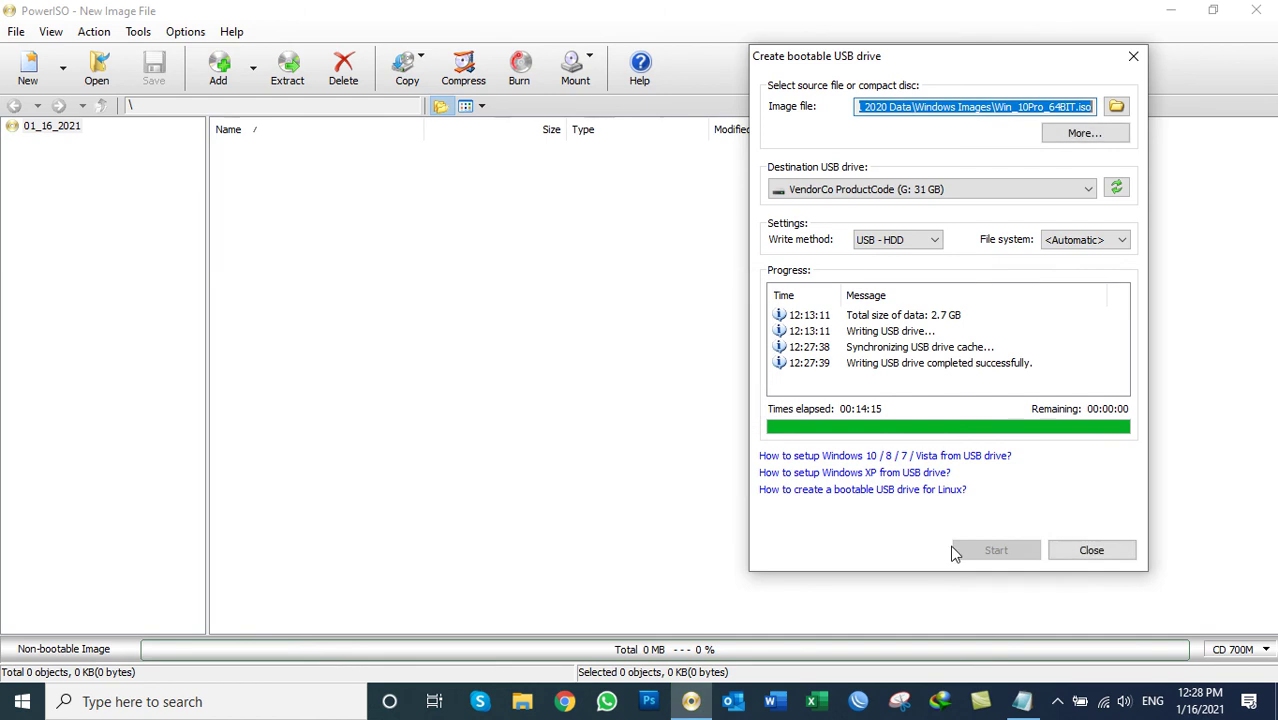
pyautogui.click(1092, 551)
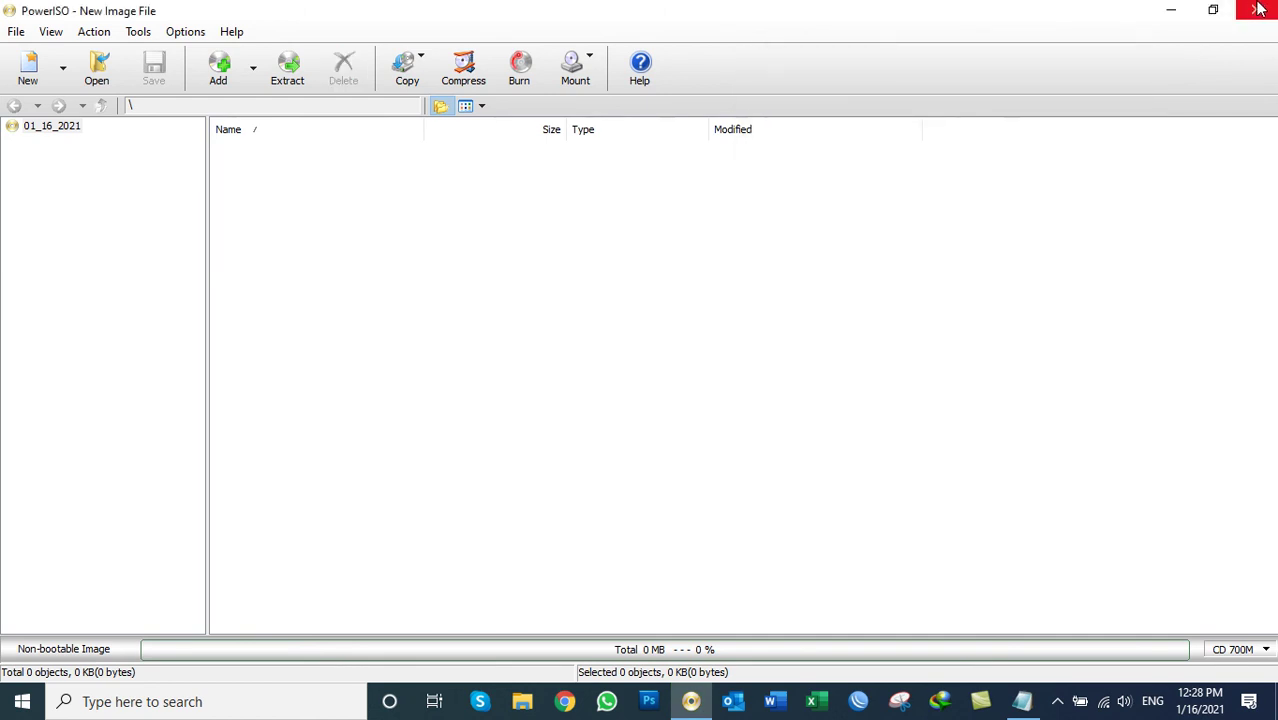
pyautogui.click(1260, 9)
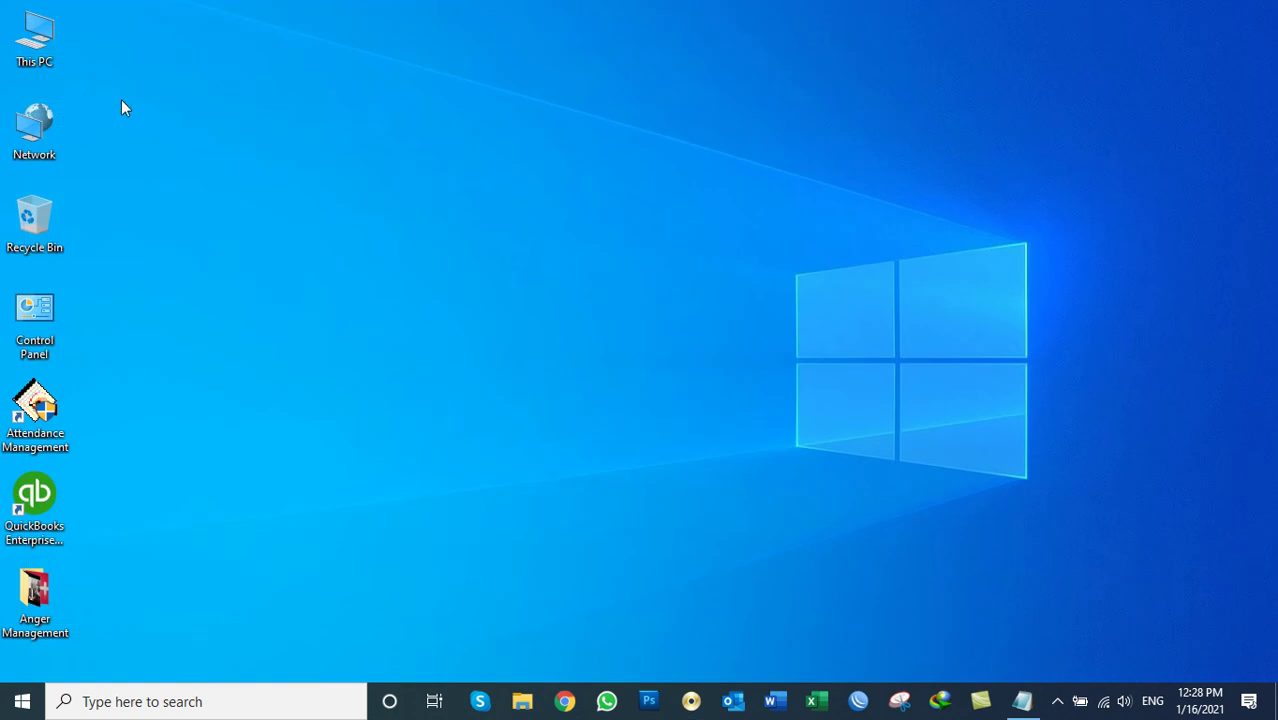
# - Examine the Windows setup files on USB drive G: in File Explorer, then close the window
pyautogui.doubleClick(40, 33)
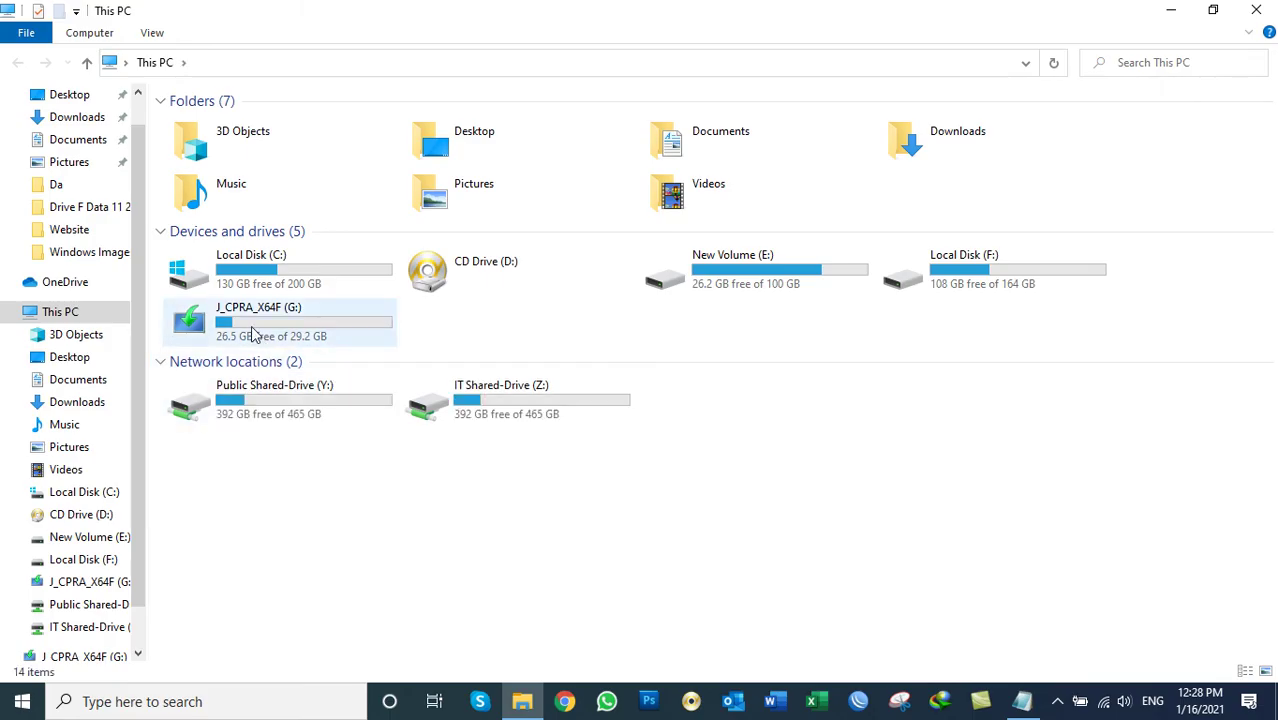
pyautogui.doubleClick(252, 330)
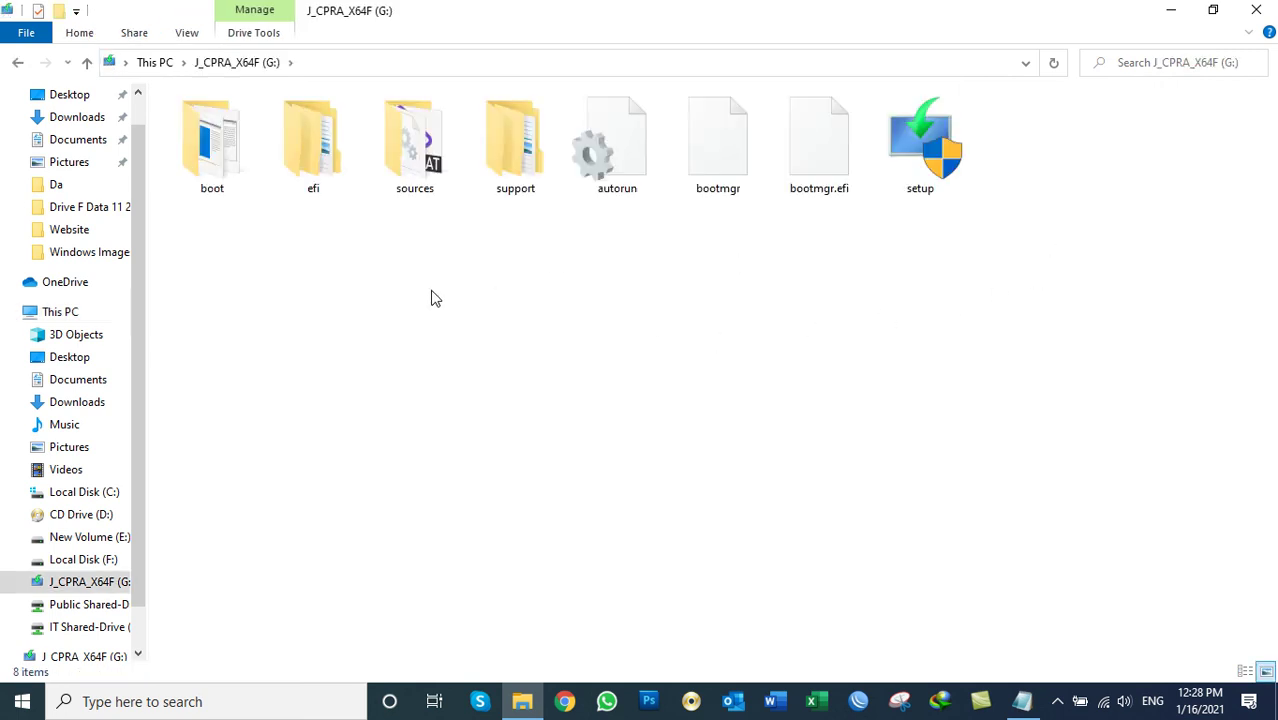
pyautogui.moveTo(985, 258); pyautogui.dragTo(163, 243)
pyautogui.click(1256, 10)
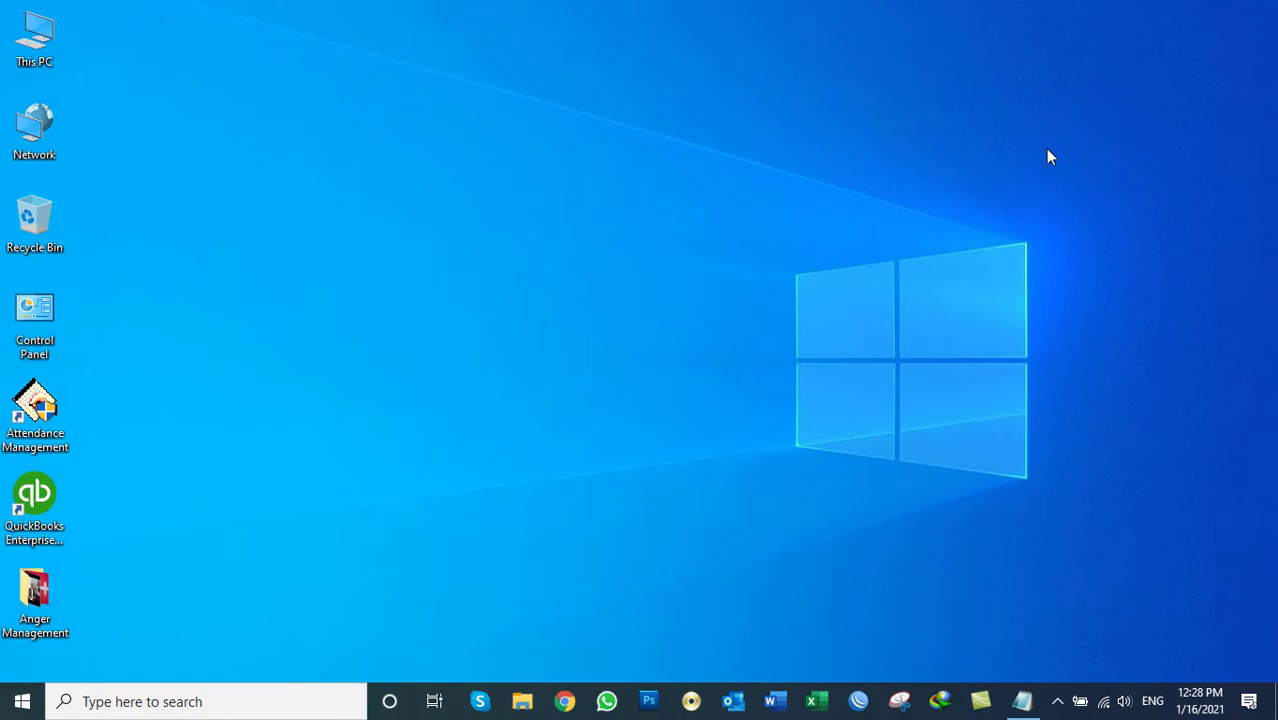